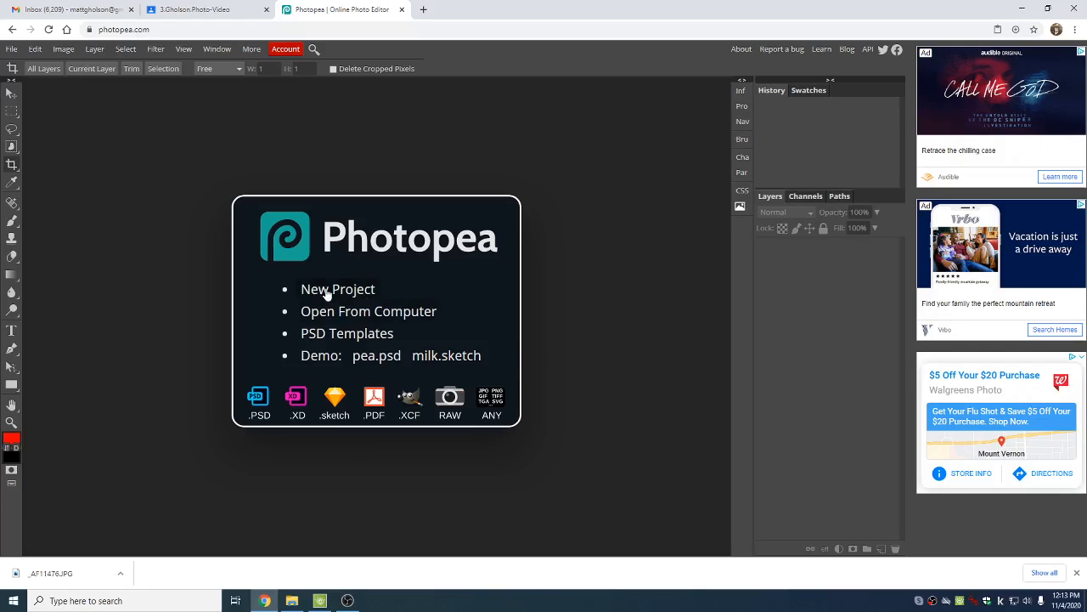
Open the photo _AF11476 from the Downloads folder.
left_click(332, 316)
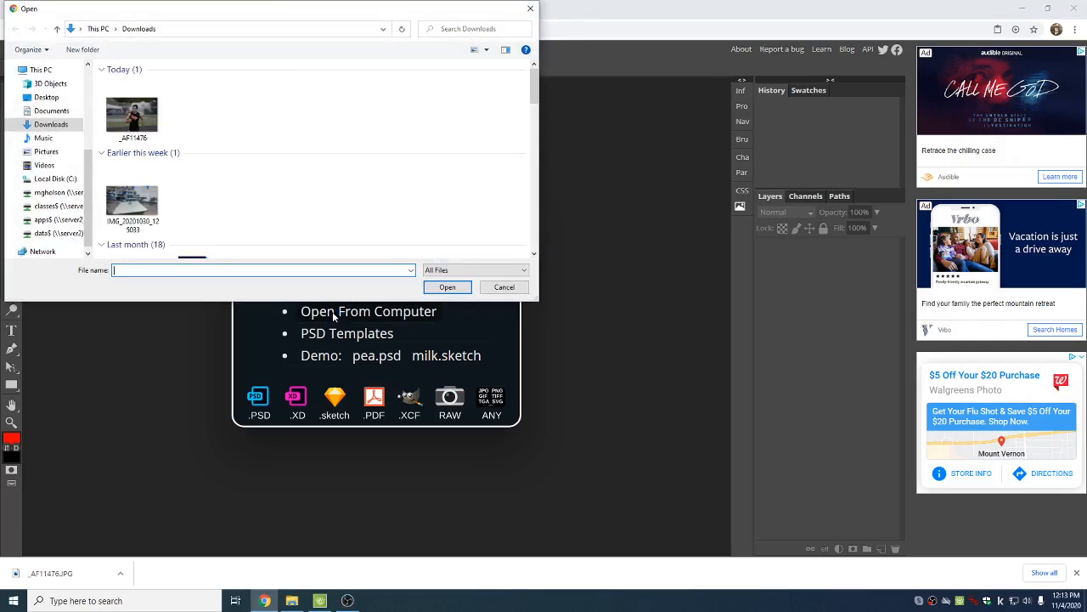
left_click(133, 117)
left_click(447, 286)
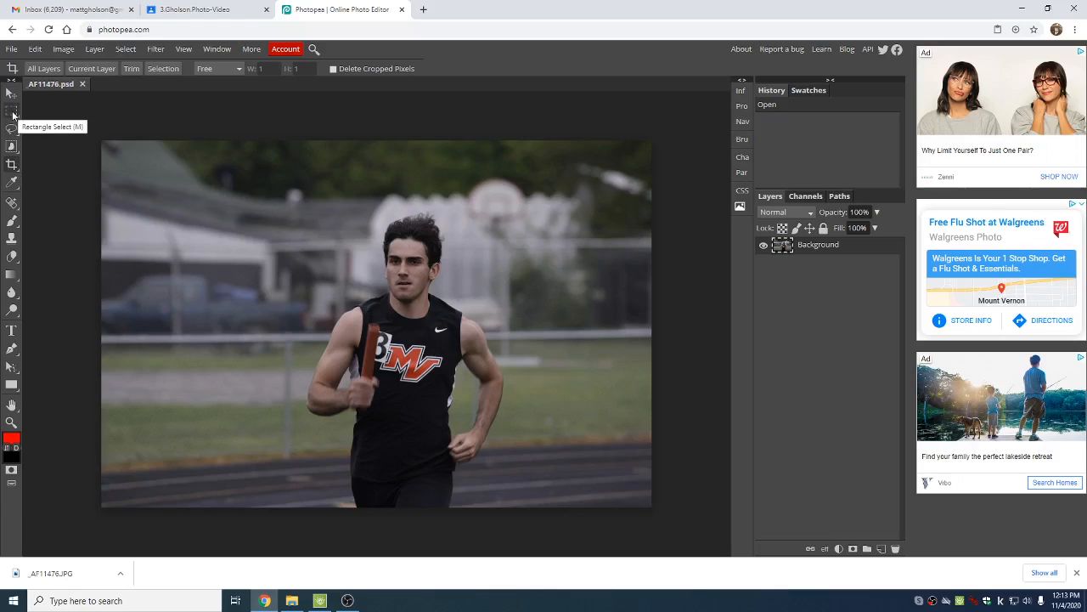
Resize the full uncropped photo, entering 120 px for the width and 120 px for the height.
left_click(63, 48)
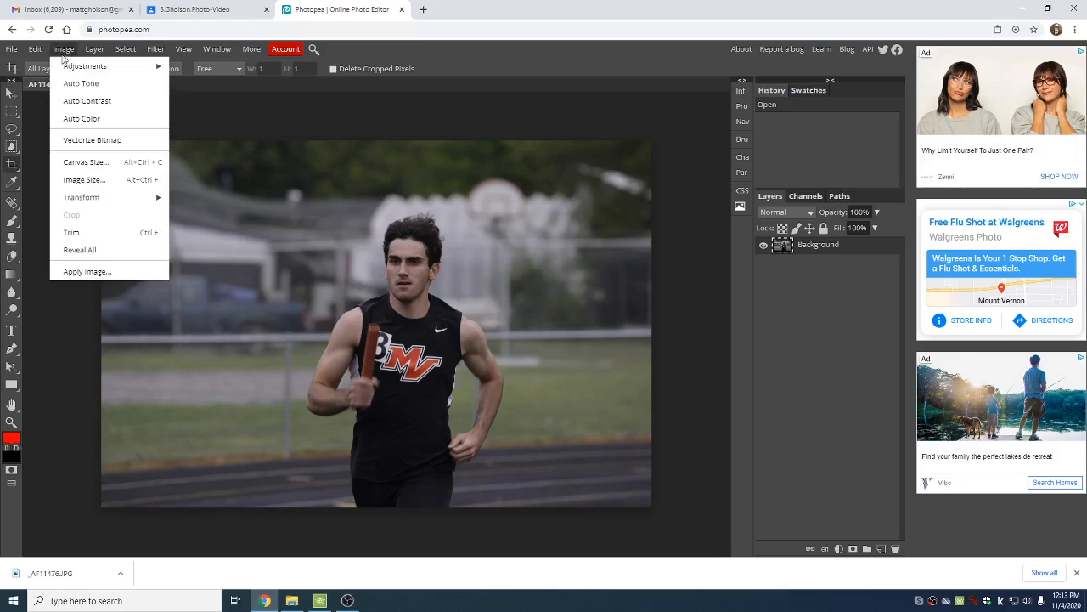
left_click(115, 179)
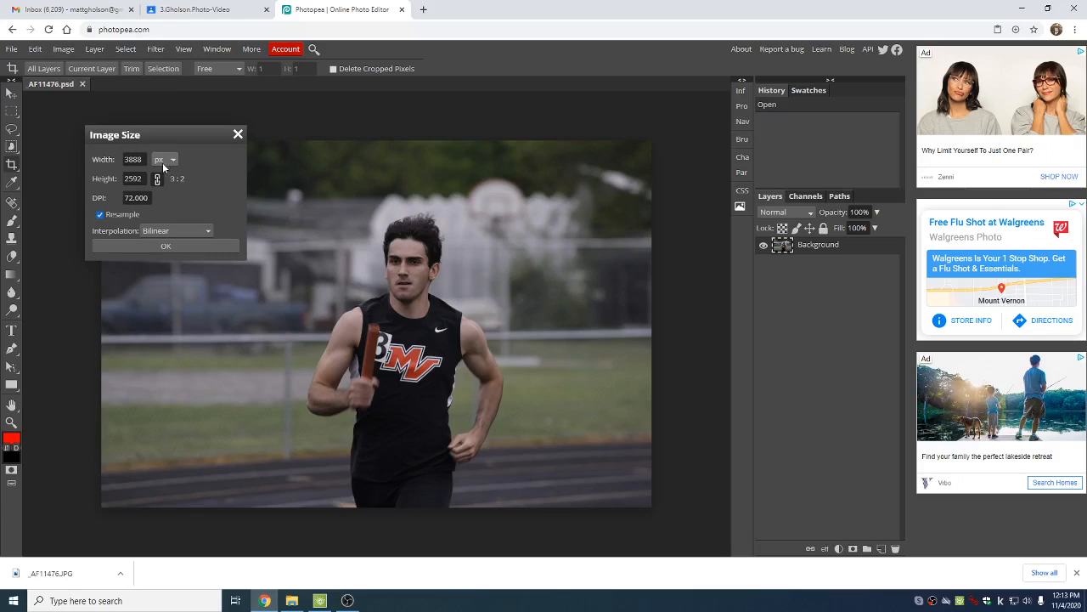
double_click(138, 160)
type("120")
key("Tab")
type("120")
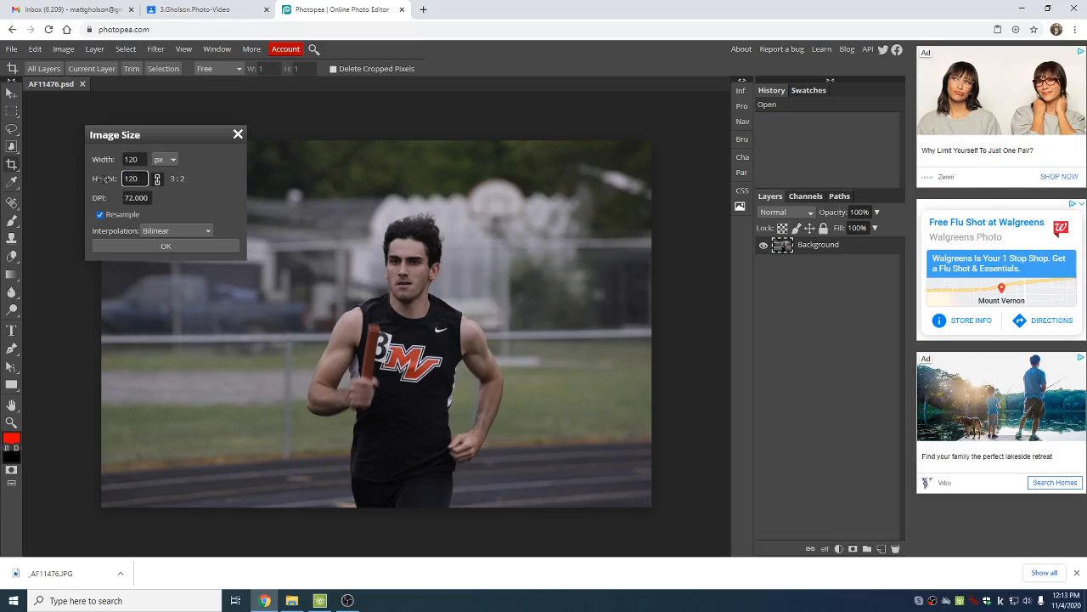
left_click(166, 246)
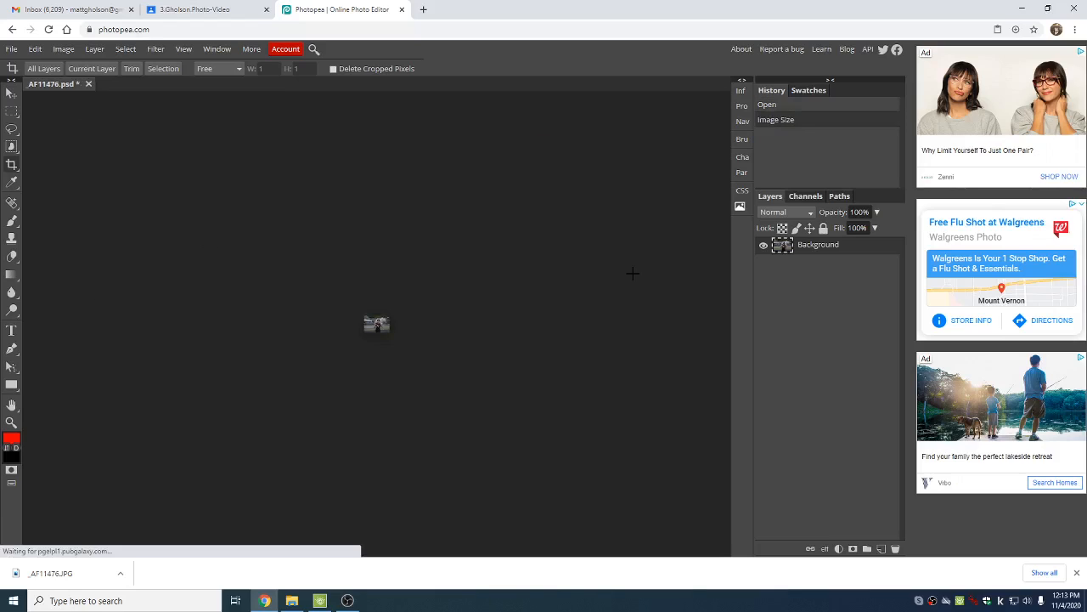
Examine the image quality of the resized photo at several zoom levels.
key("ctrl+plus")
key("ctrl+plus")
key("ctrl+plus")
key("ctrl+plus")
key("ctrl+plus")
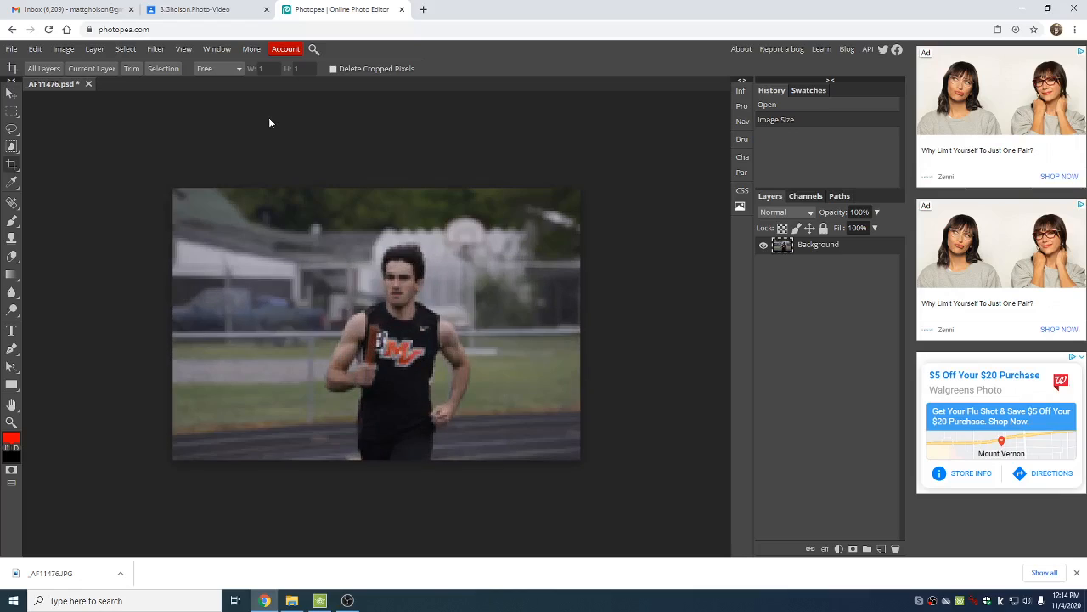
key("ctrl+minus")
key("ctrl+minus")
key("ctrl+minus")
key("ctrl+minus")
key("ctrl+minus")
key("ctrl+plus")
key("ctrl+plus")
key("ctrl+plus")
key("ctrl+plus")
key("ctrl+plus")
key("ctrl+plus")
key("ctrl+minus")
key("ctrl+minus")
key("ctrl+minus")
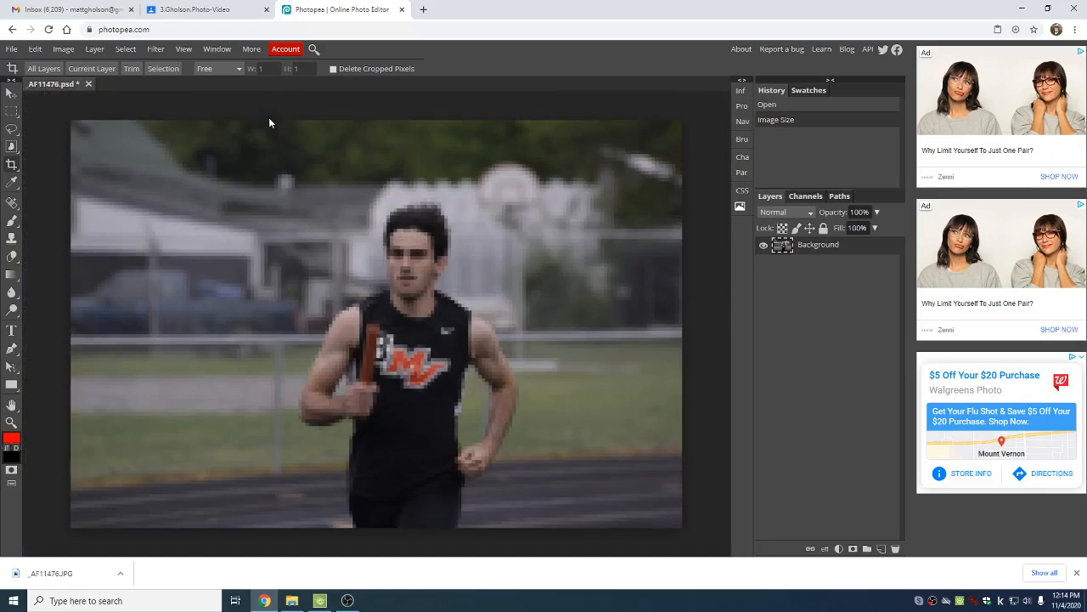
key("ctrl+minus")
key("ctrl+minus")
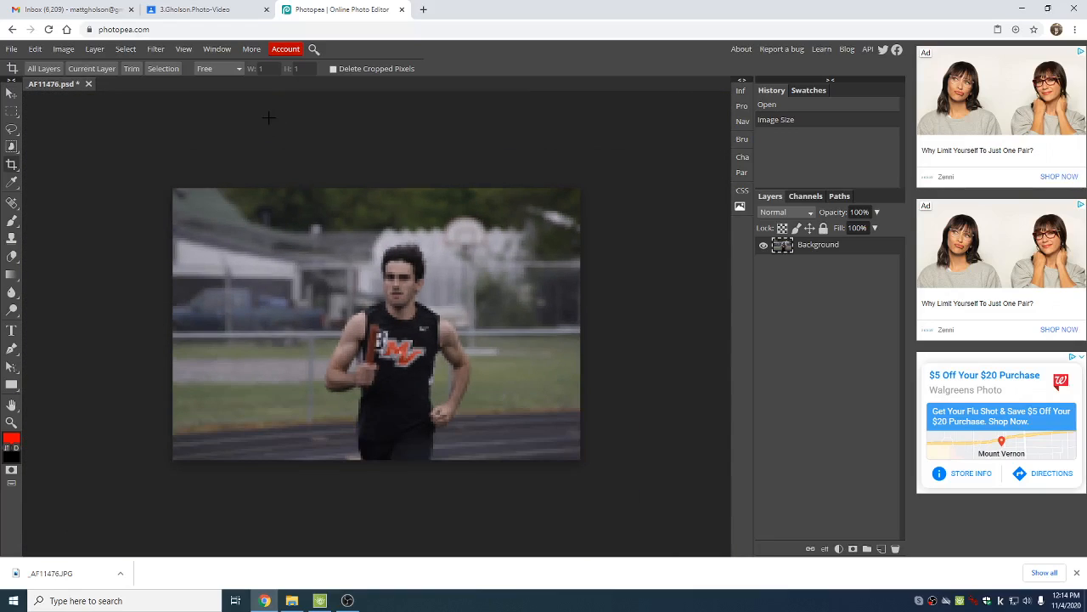
Undo the image size change on the full photo.
left_click(35, 48)
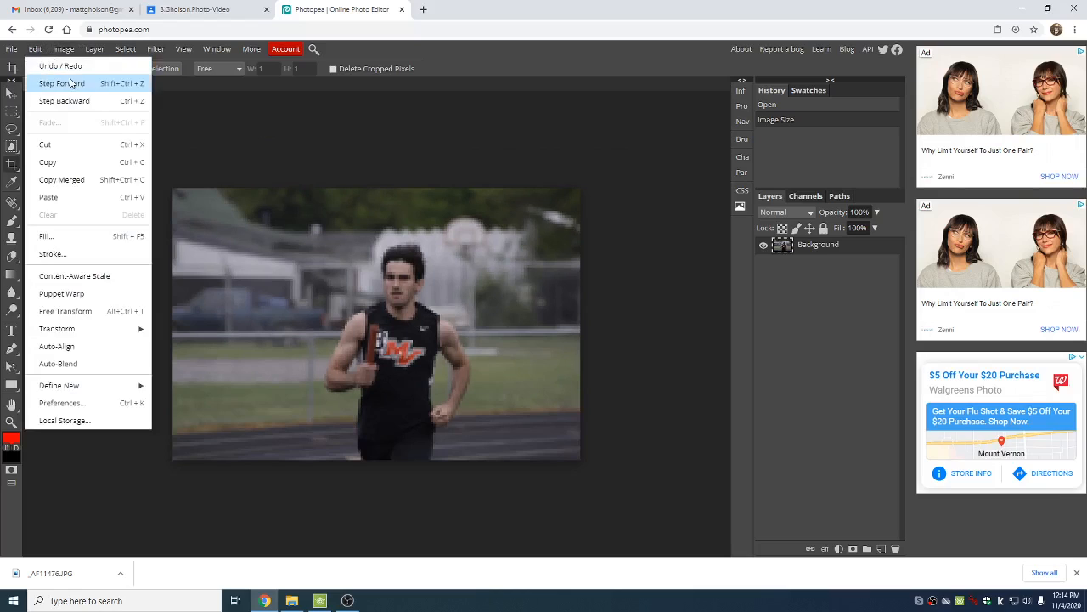
left_click(76, 66)
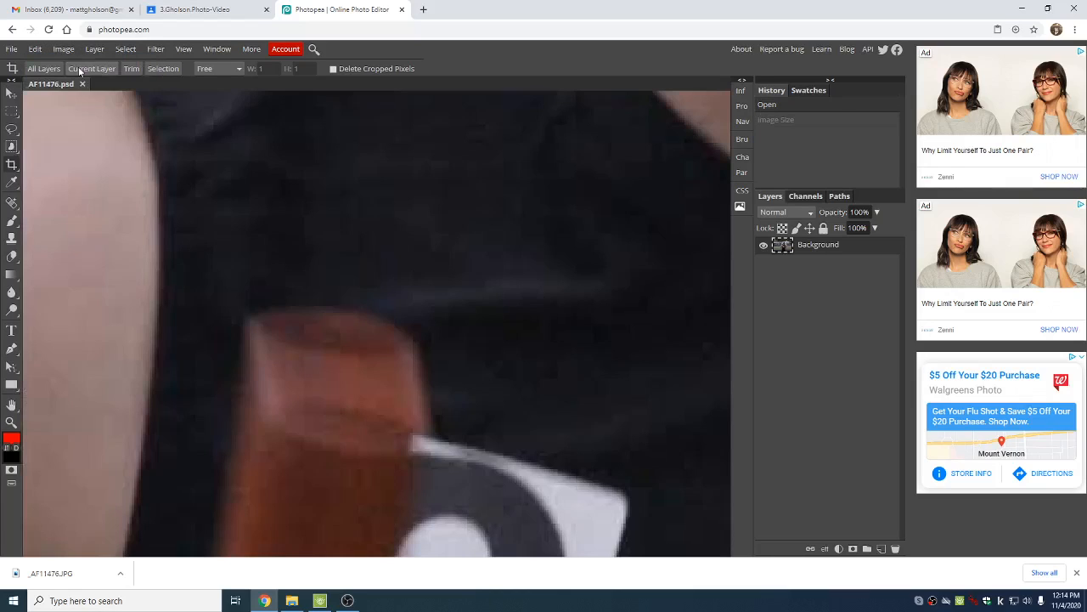
Crop the photo freehand to the runner's head and chest, about 1216 by 1253 px.
key("ctrl+minus")
key("ctrl+minus")
key("ctrl+minus")
key("ctrl+minus")
key("ctrl+minus")
key("ctrl+minus")
key("ctrl+minus")
key("ctrl+minus")
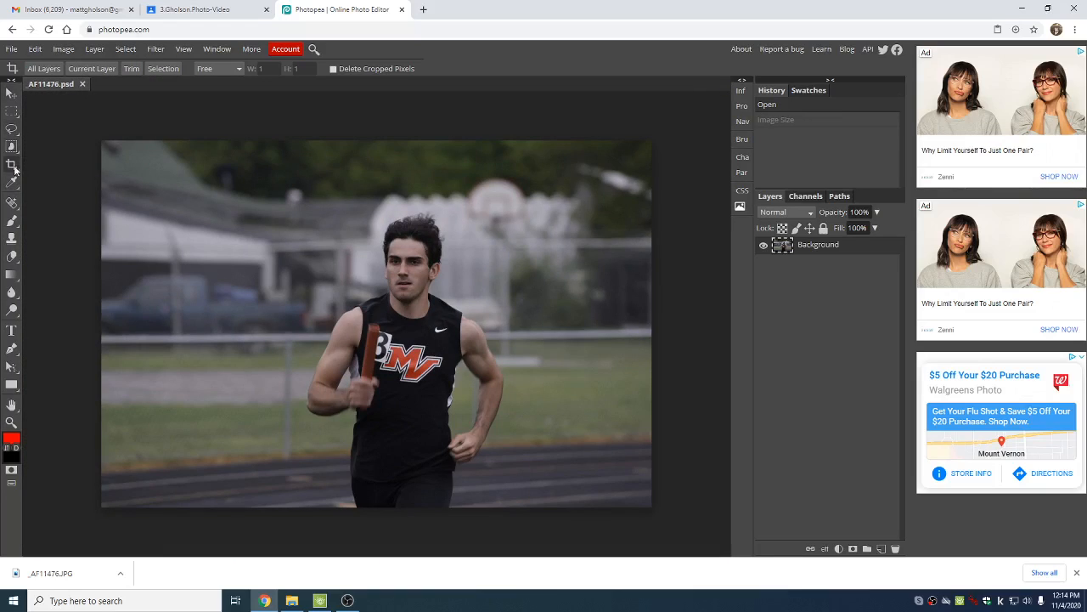
left_click_drag(322, 188, 493, 367)
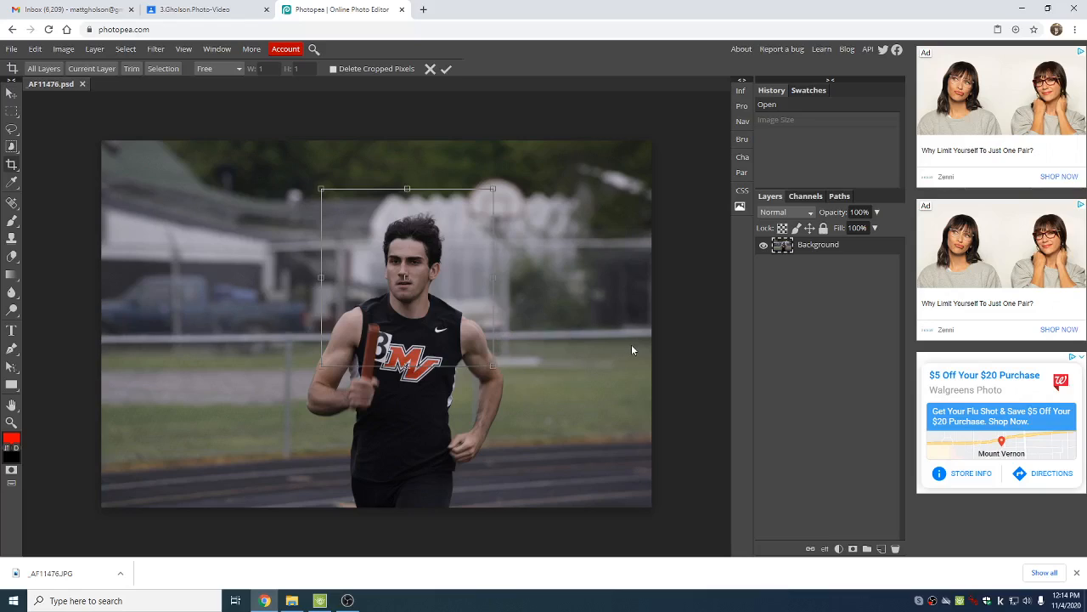
key("Return")
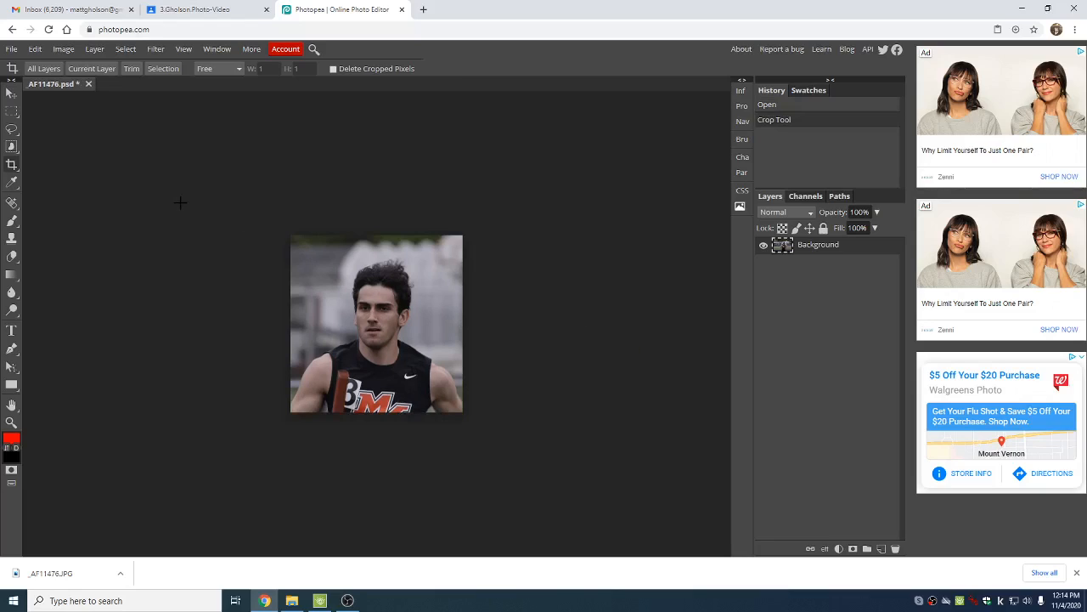
Resize the cropped photo to 120 px with the proportions kept linked.
left_click(61, 50)
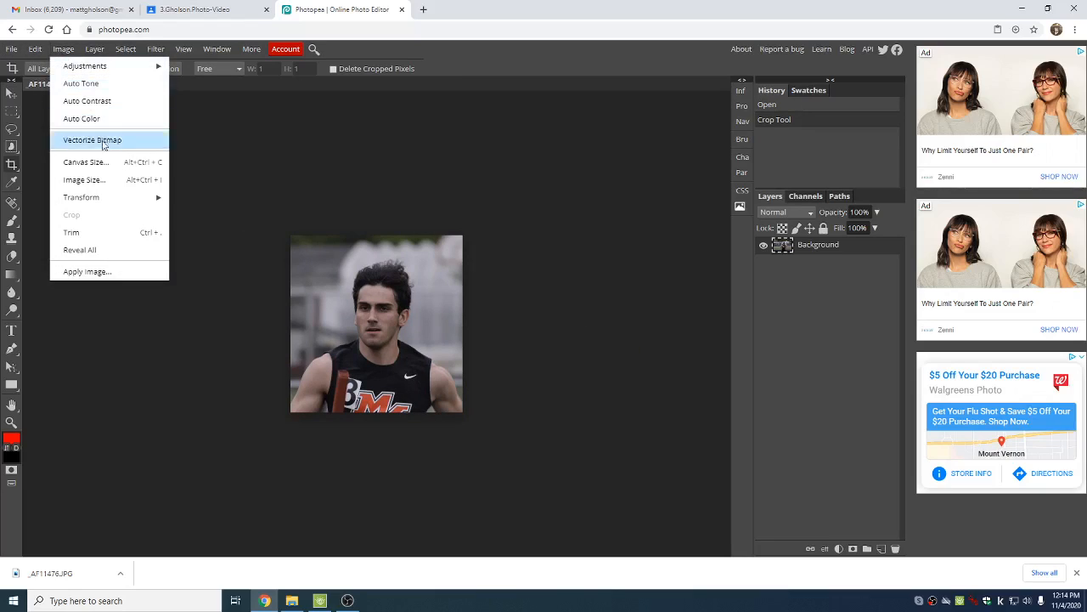
left_click(111, 179)
double_click(135, 160)
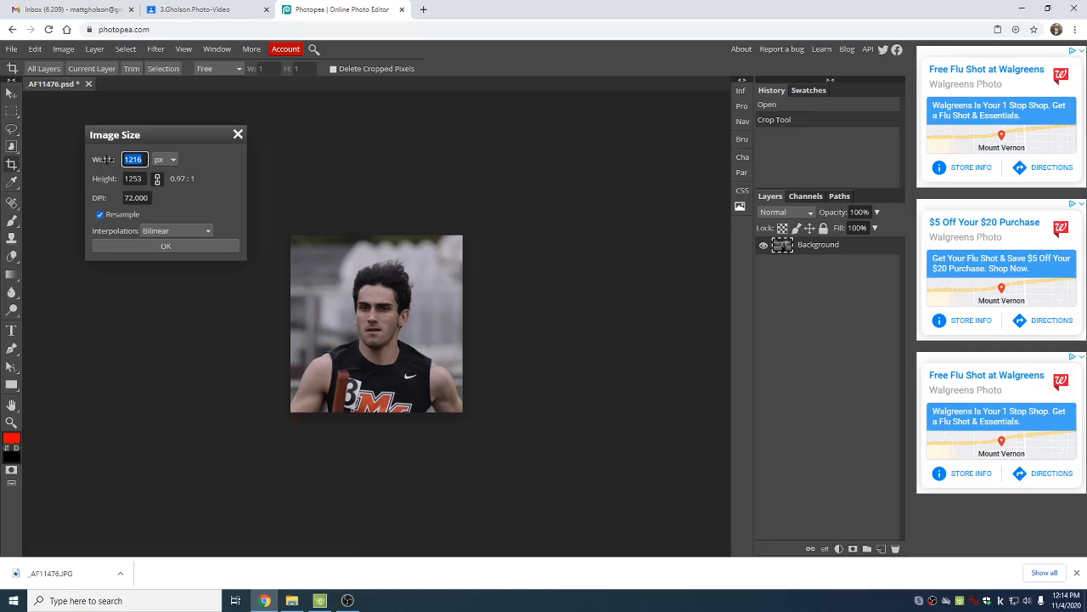
type("120")
left_click(116, 181)
double_click(128, 163)
type("120")
left_click(212, 246)
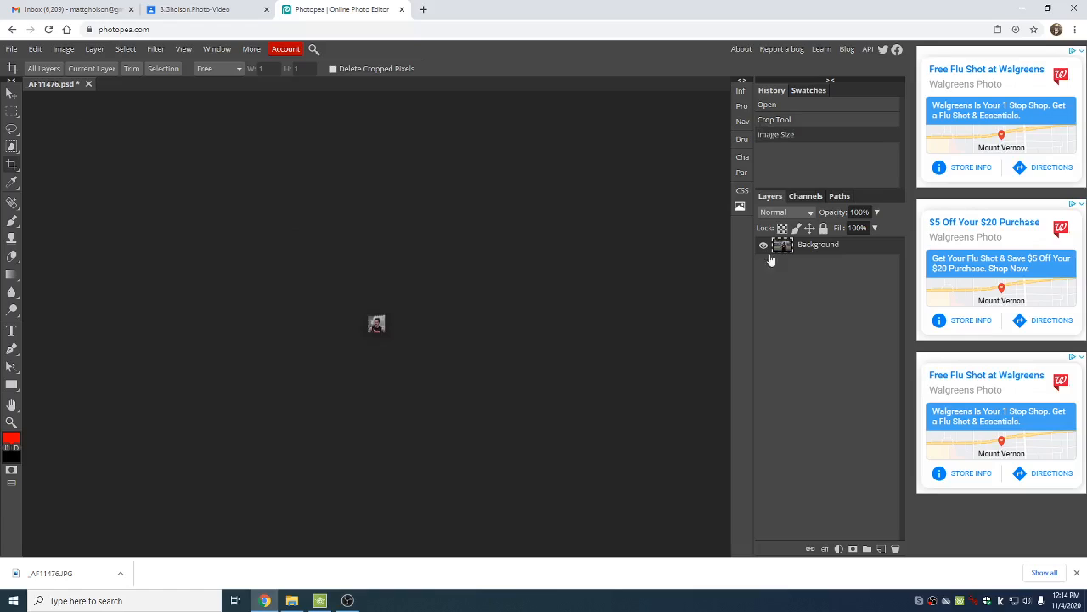
Undo both the image size change and the freehand crop to restore the full photo.
left_click(35, 48)
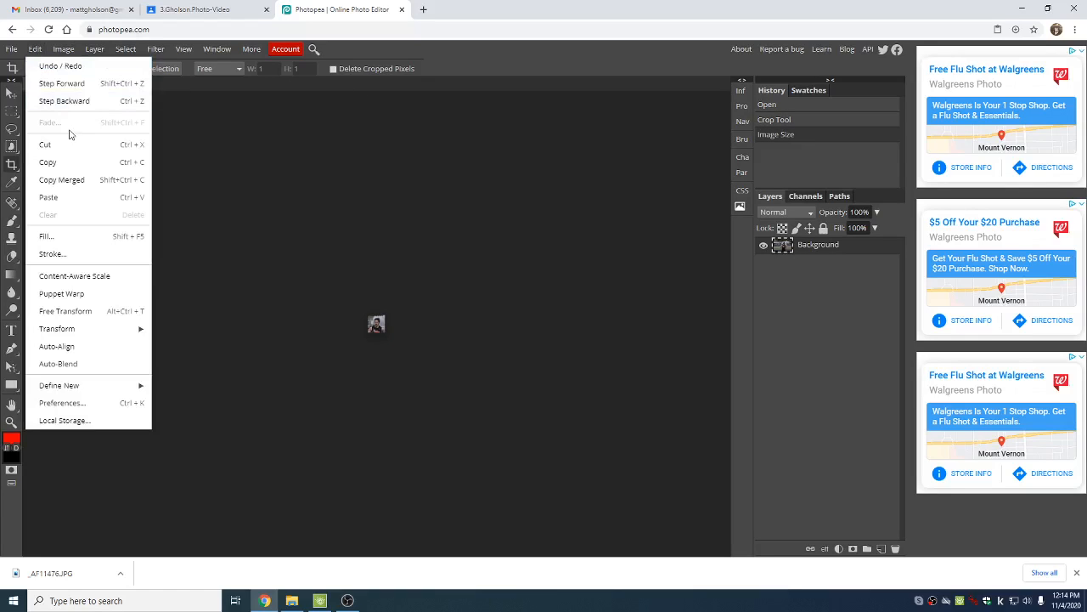
left_click(85, 65)
left_click(35, 50)
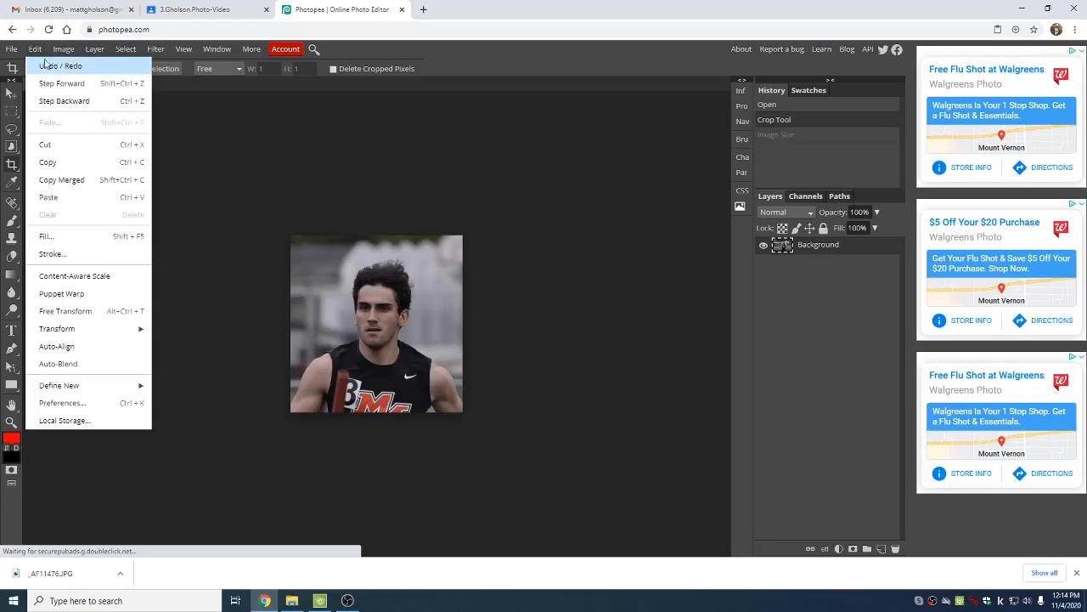
left_click(77, 67)
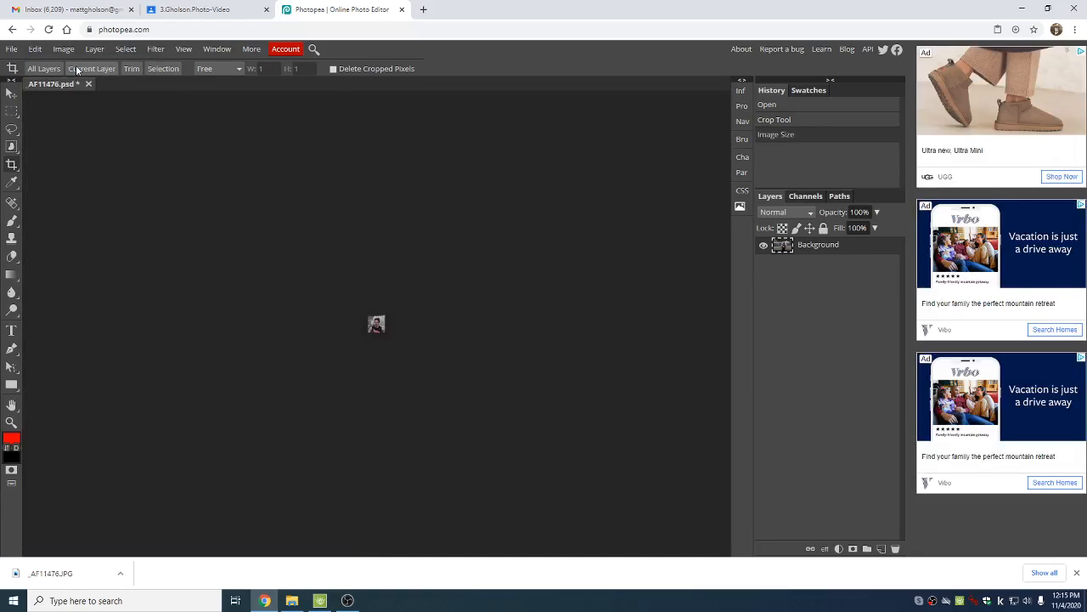
left_click(35, 48)
left_click(66, 104)
left_click(34, 48)
left_click(58, 101)
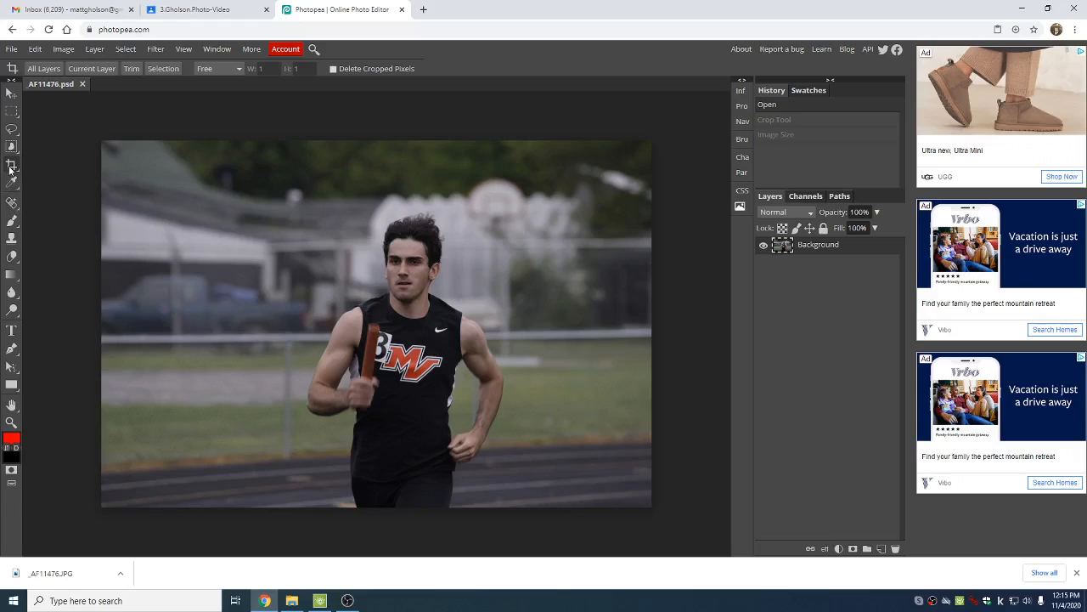
left_click(206, 72)
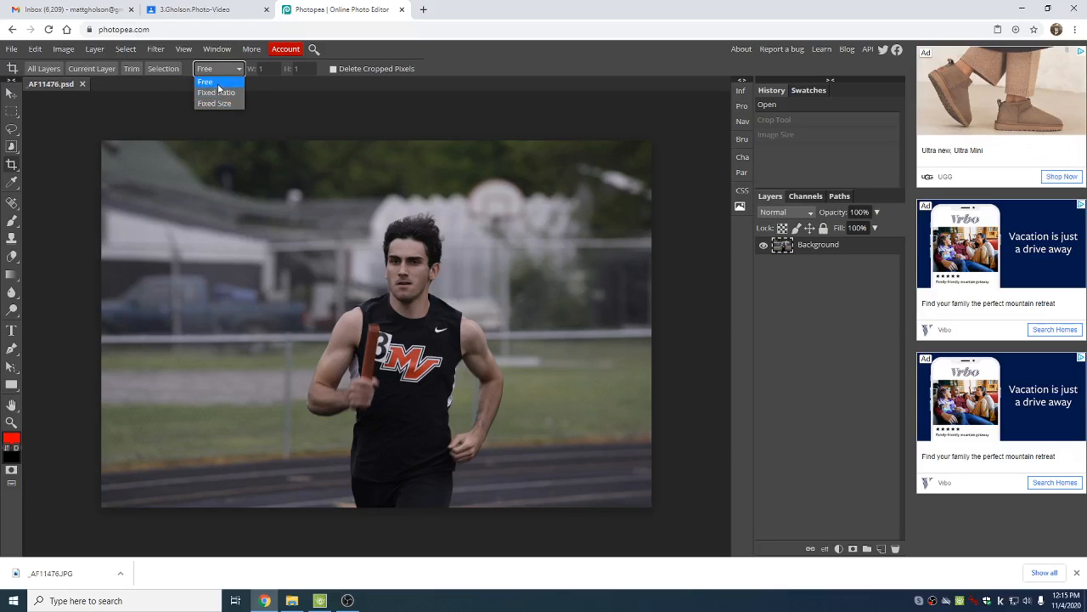
left_click(211, 81)
left_click(12, 165)
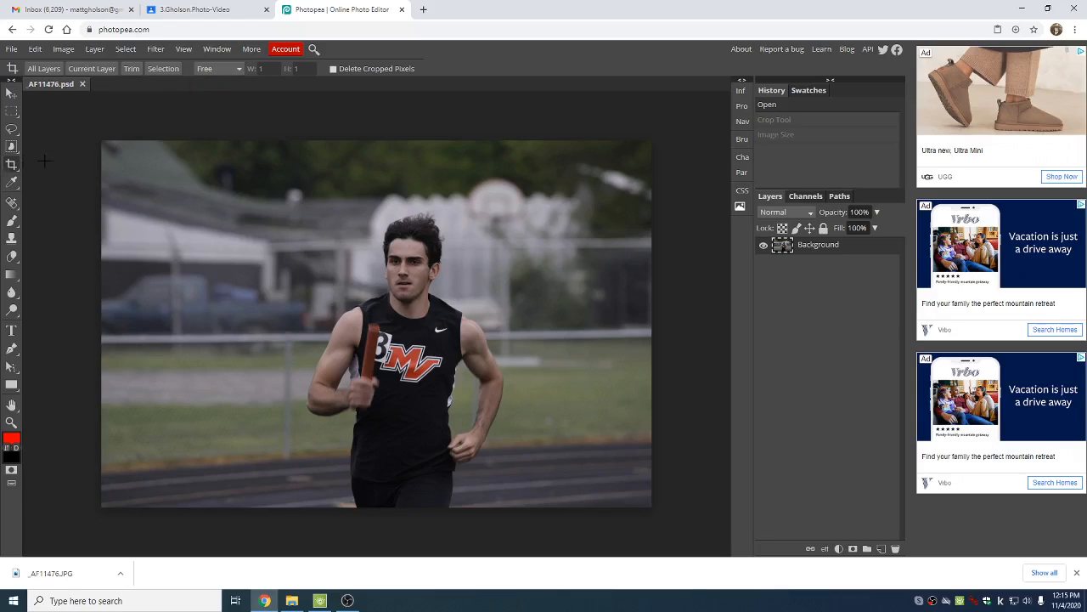
left_click_drag(207, 161, 589, 462)
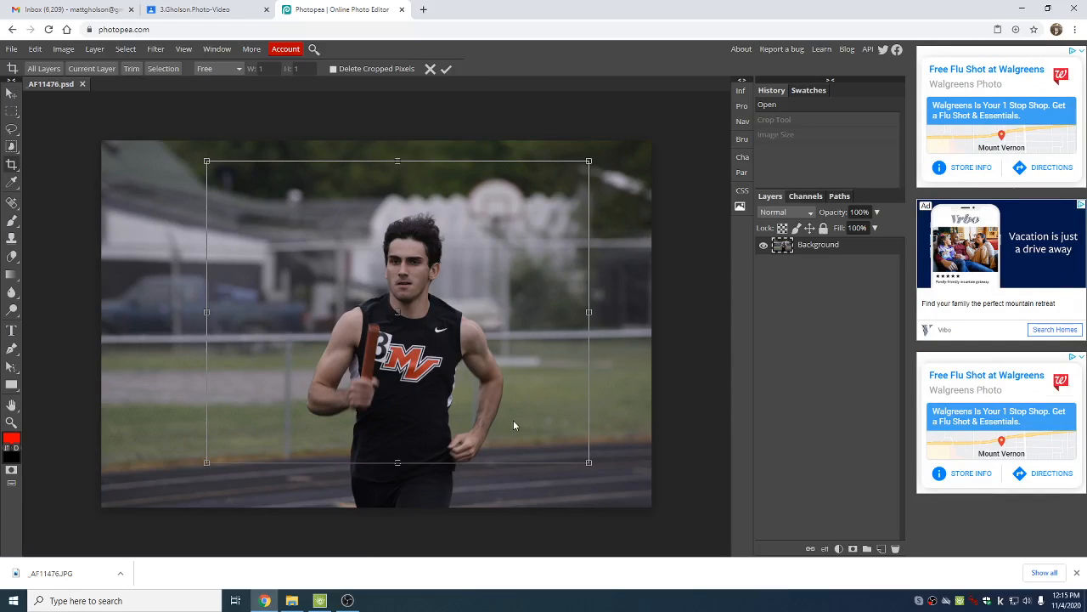
left_click(11, 92)
left_click(12, 165)
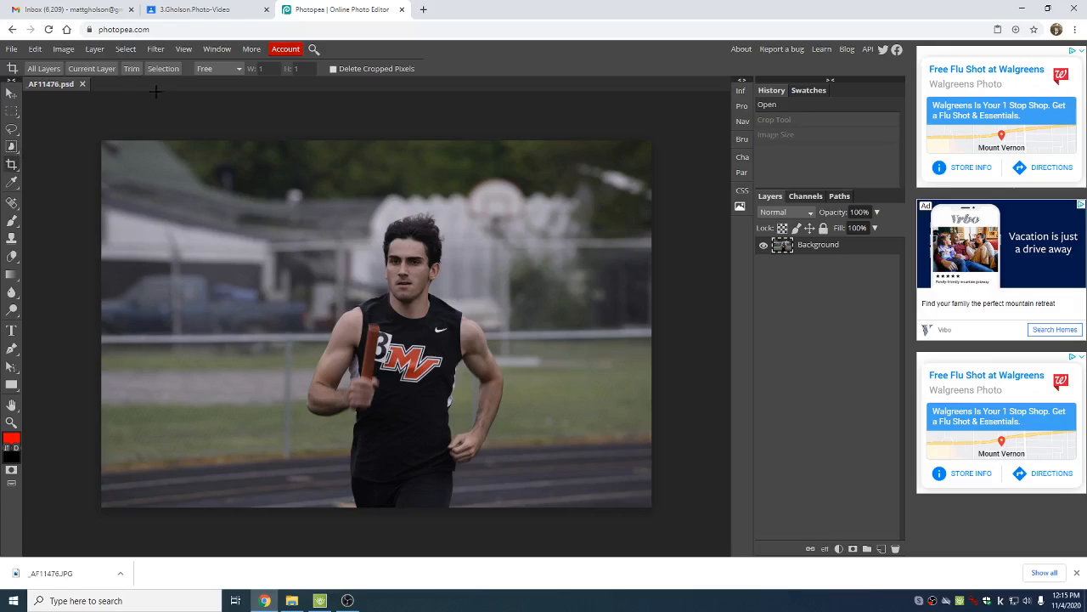
Set the Crop tool to Fixed Size with a width of 120 and a height of 120.
left_click(222, 71)
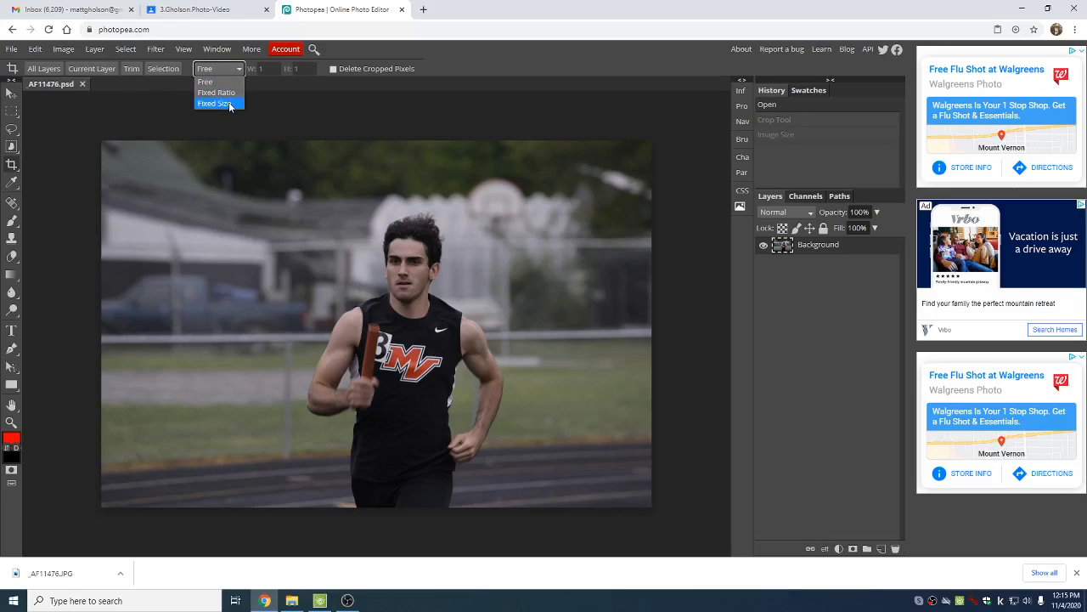
left_click(229, 102)
left_click(265, 68)
left_click_drag(261, 68, 251, 69)
type("120")
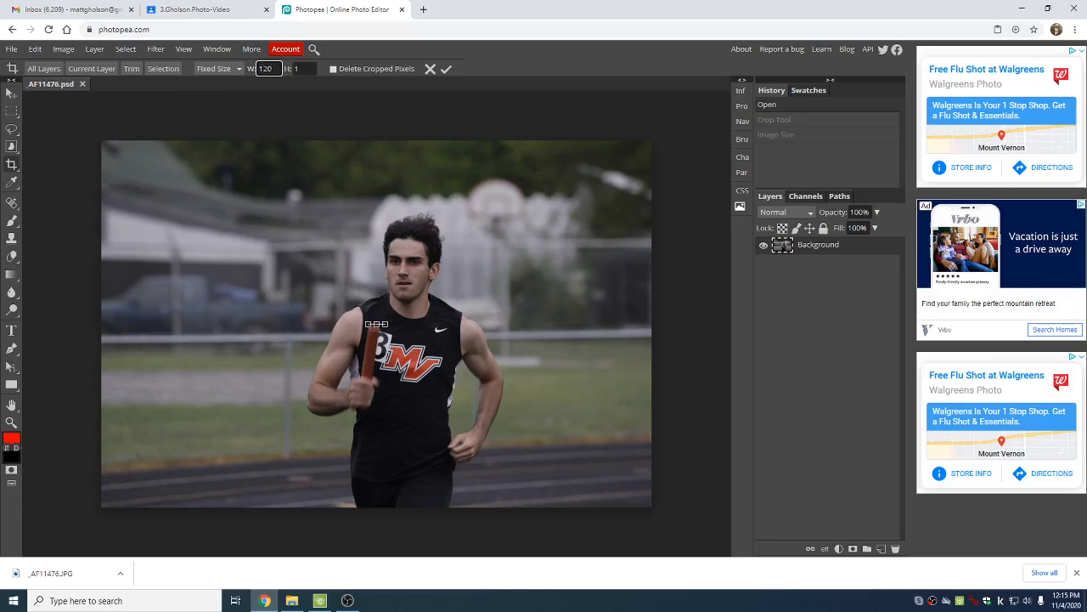
key("Tab")
type("120")
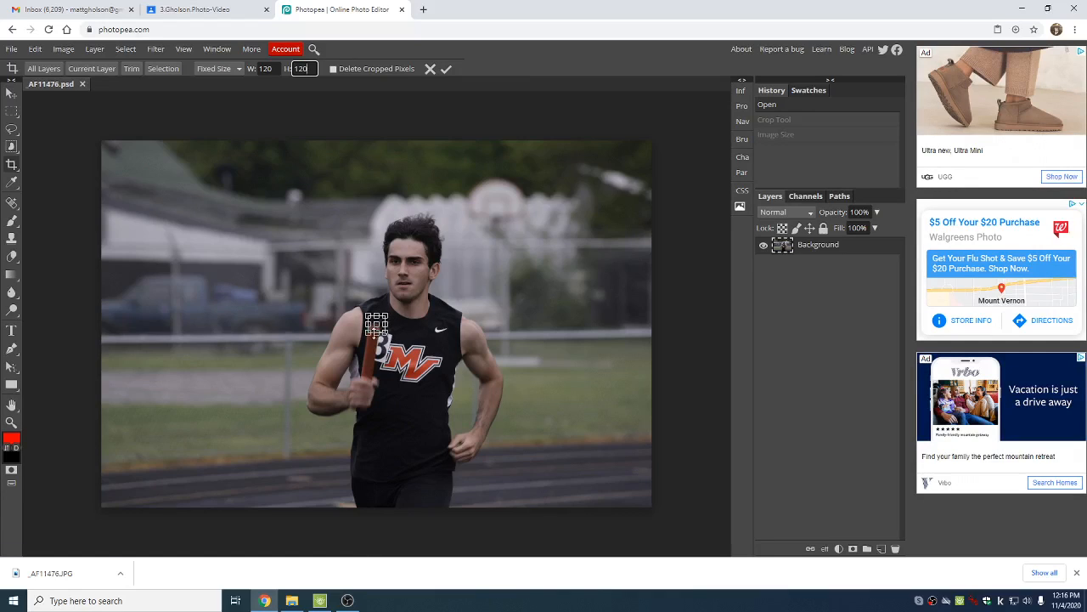
Position and enlarge the fixed-size crop frame around the runner's head and shoulders, and apply the crop.
left_click_drag(367, 333, 446, 264)
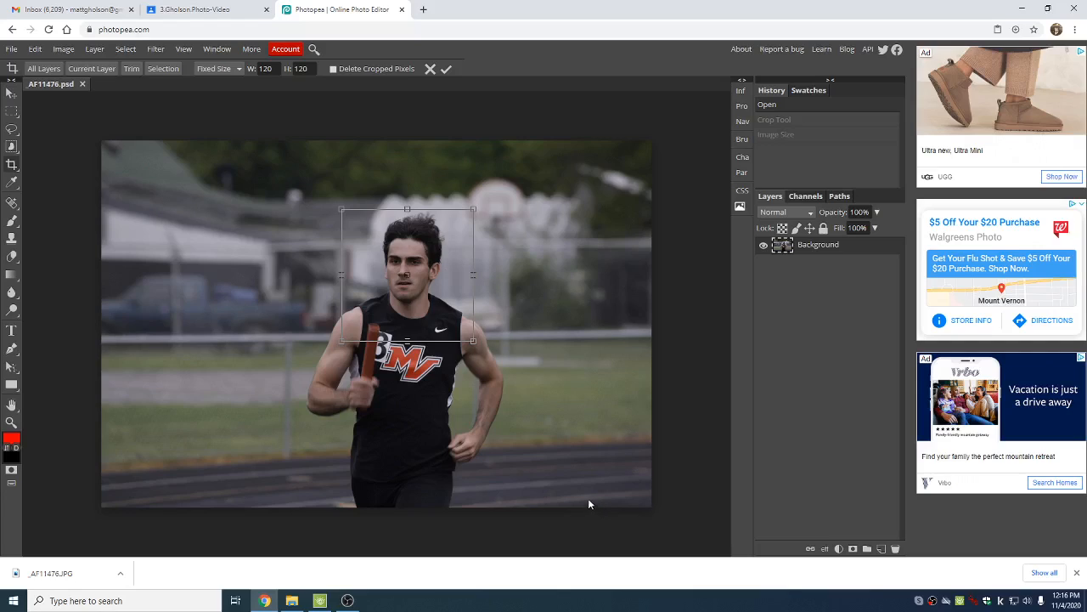
key("Return")
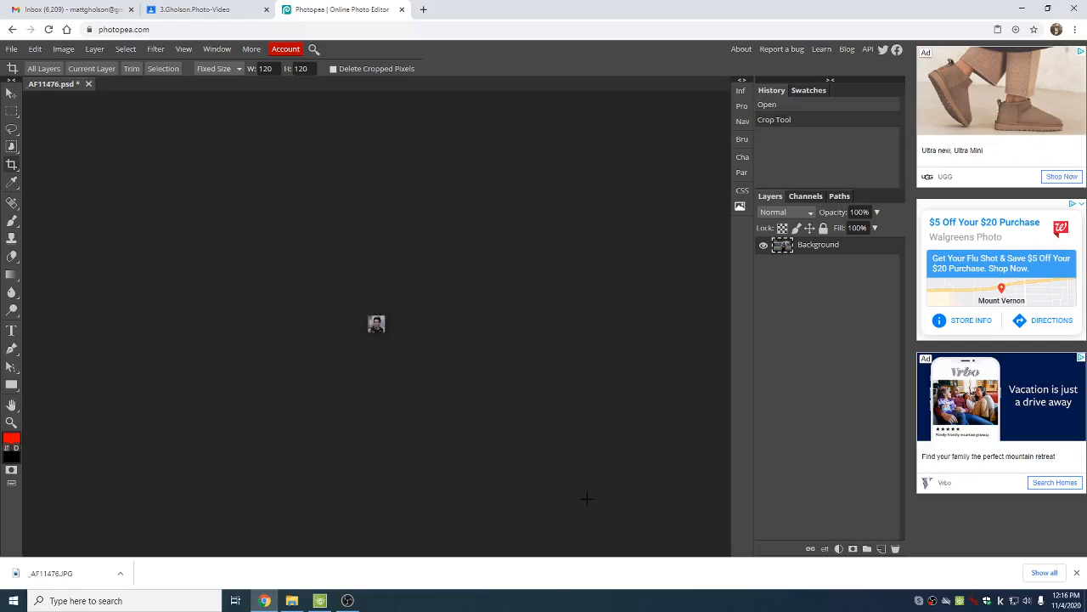
scroll(587, 498, "up", 6)
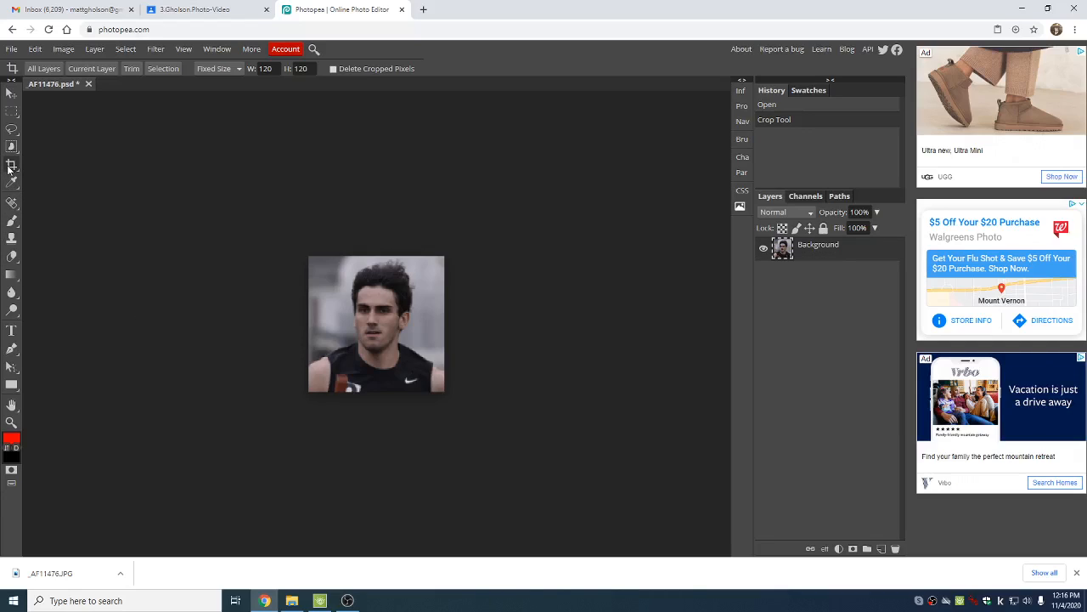
Undo the fixed-size crop and set the Crop tool's mode to Free.
left_click(63, 49)
mouse_move(35, 48)
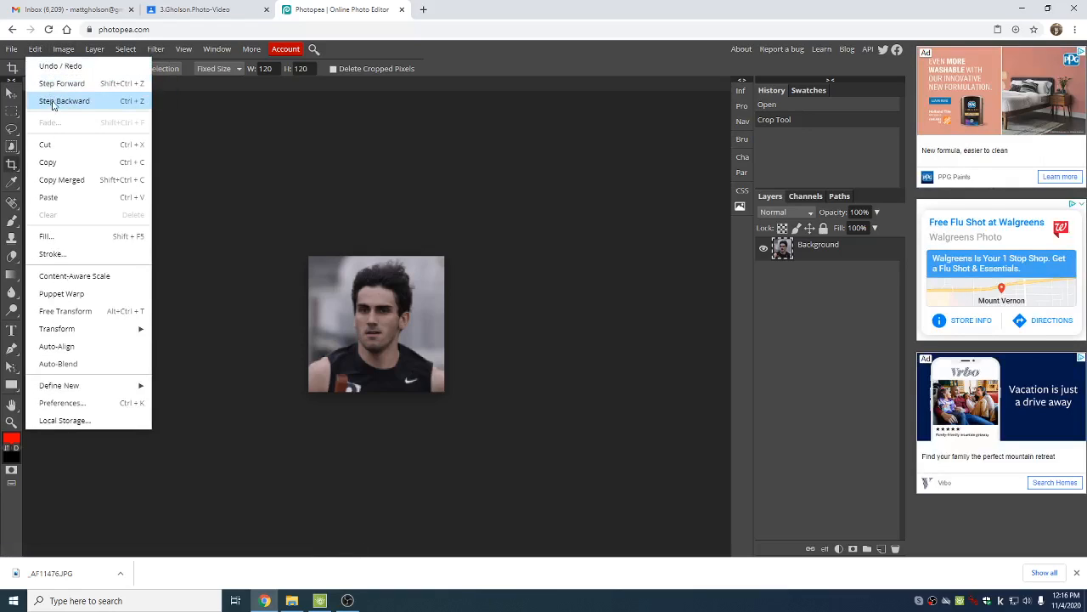
left_click(51, 100)
left_click(238, 68)
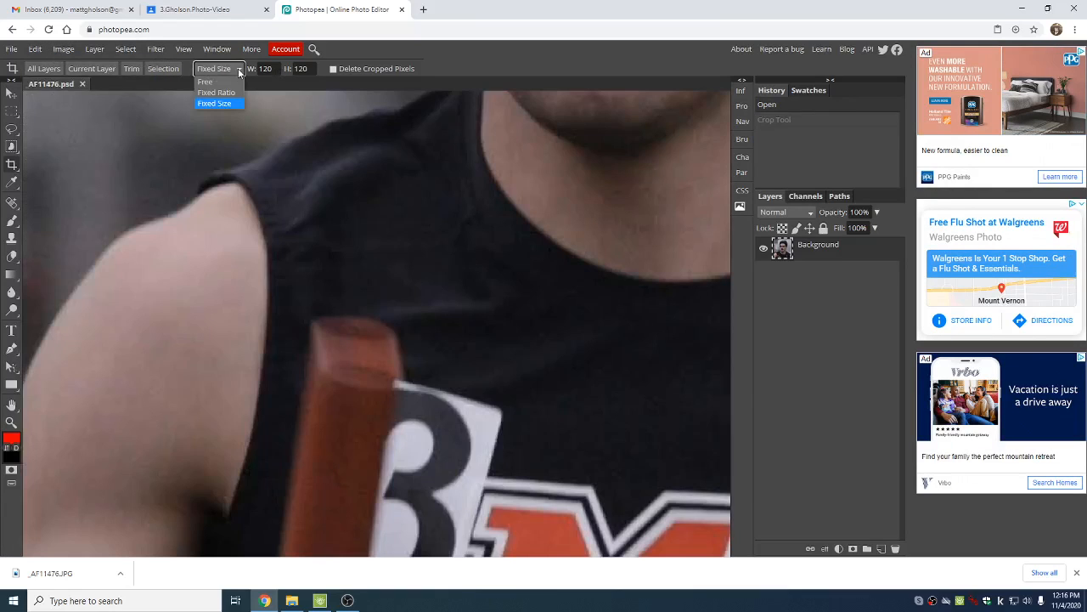
left_click(212, 82)
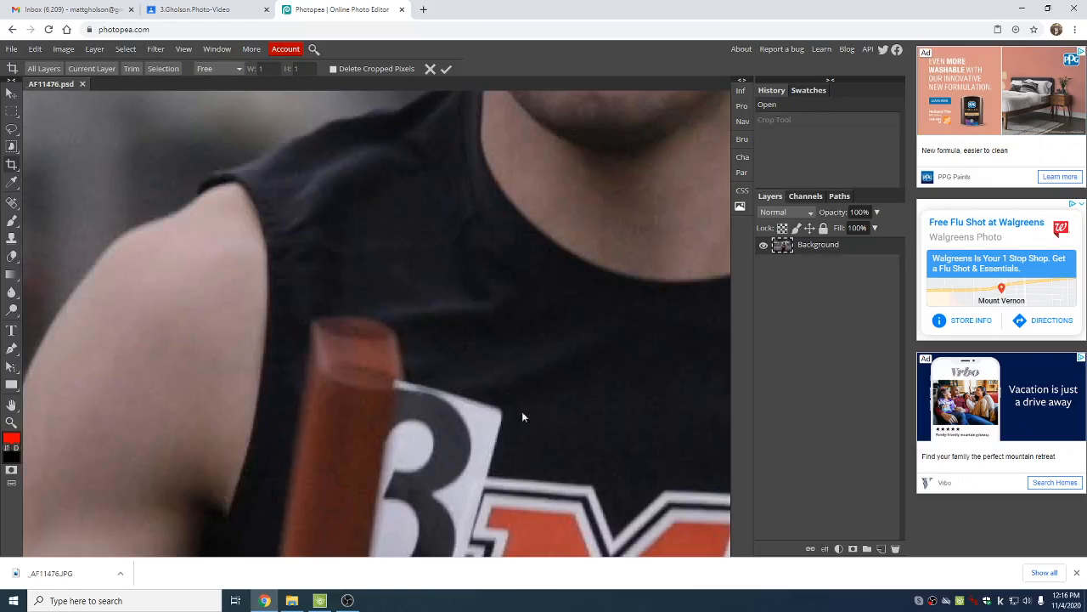
left_click(11, 164)
left_click_drag(195, 184, 499, 448)
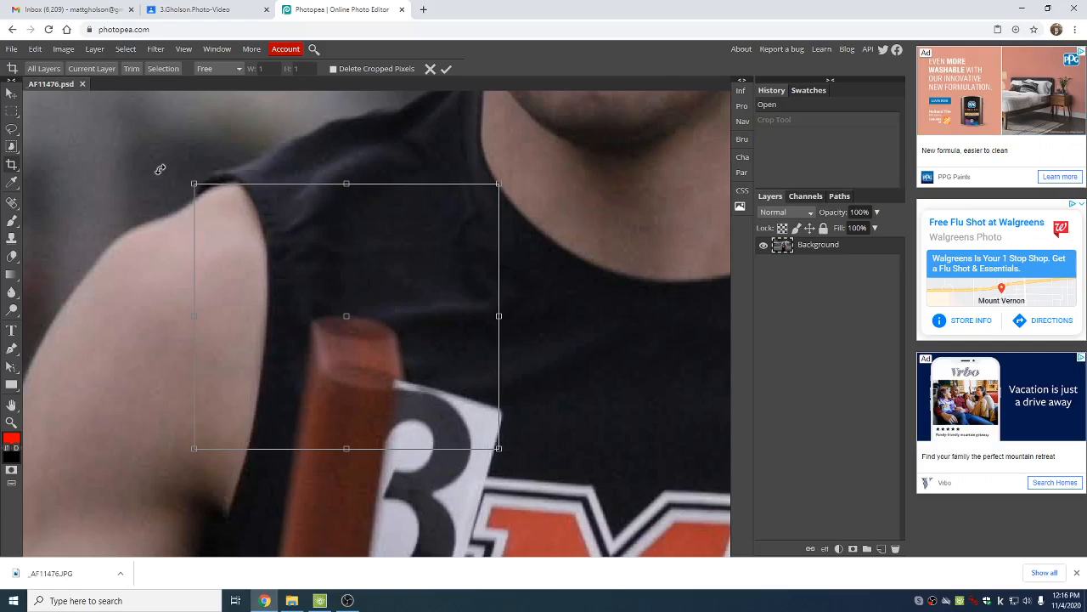
key("Delete")
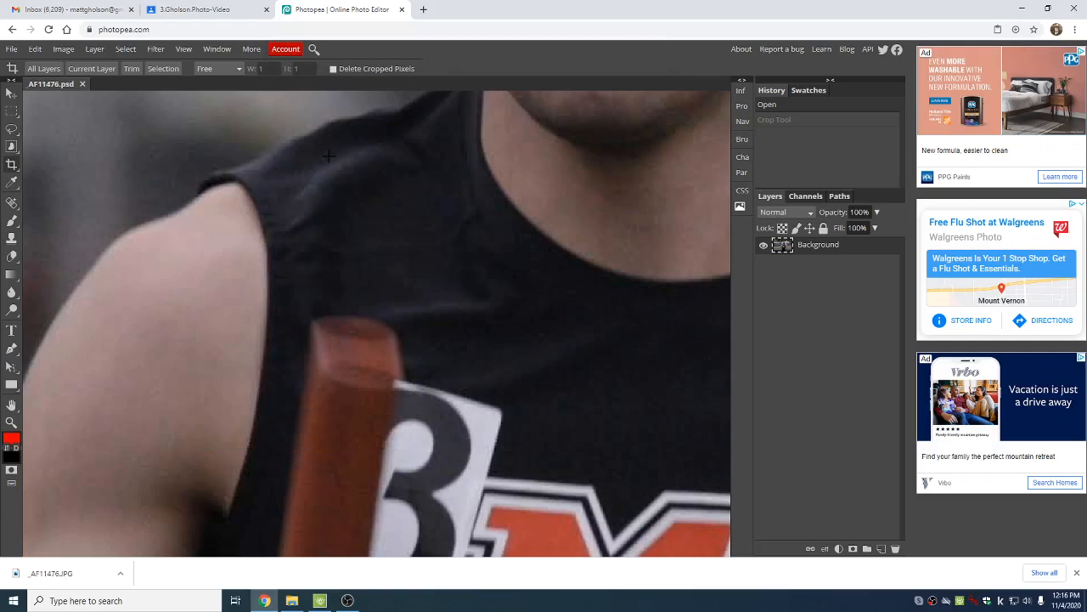
key("ctrl+minus")
key("ctrl+minus")
key("ctrl+minus")
key("ctrl+minus")
key("ctrl+minus")
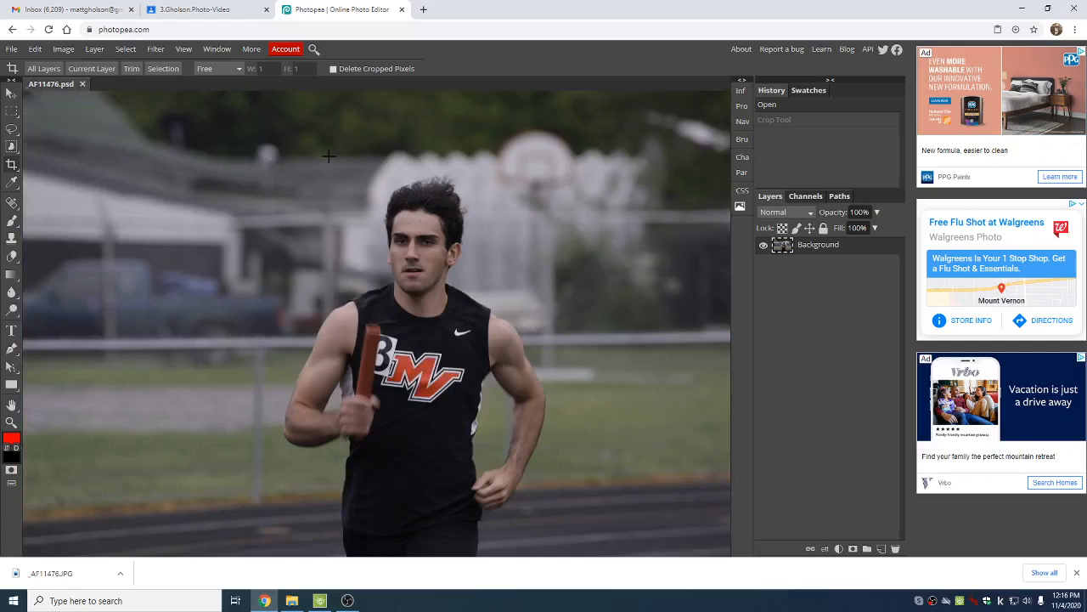